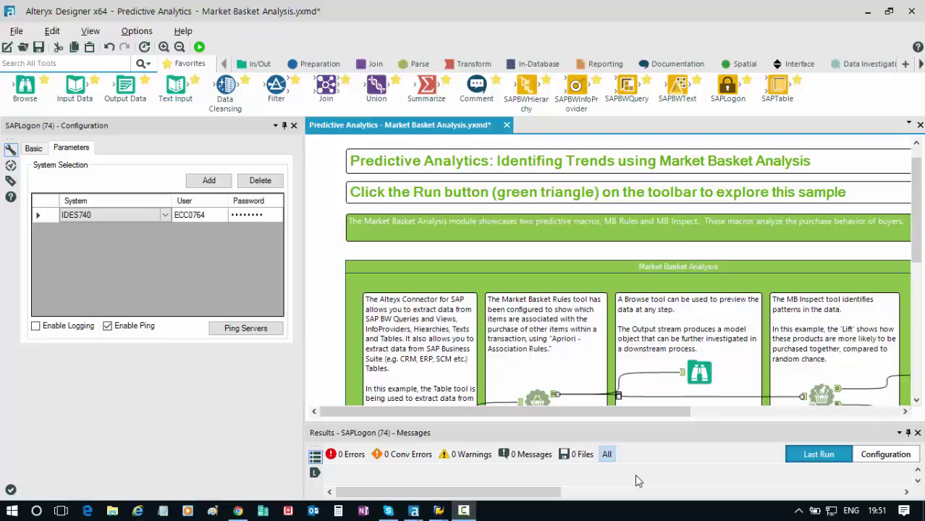
Check the Alteryx Starter Kit for Qlik offer on Chrome's alteryx.com/partners/qlik page, then go back
key(alt+Tab)
key(alt+Tab)
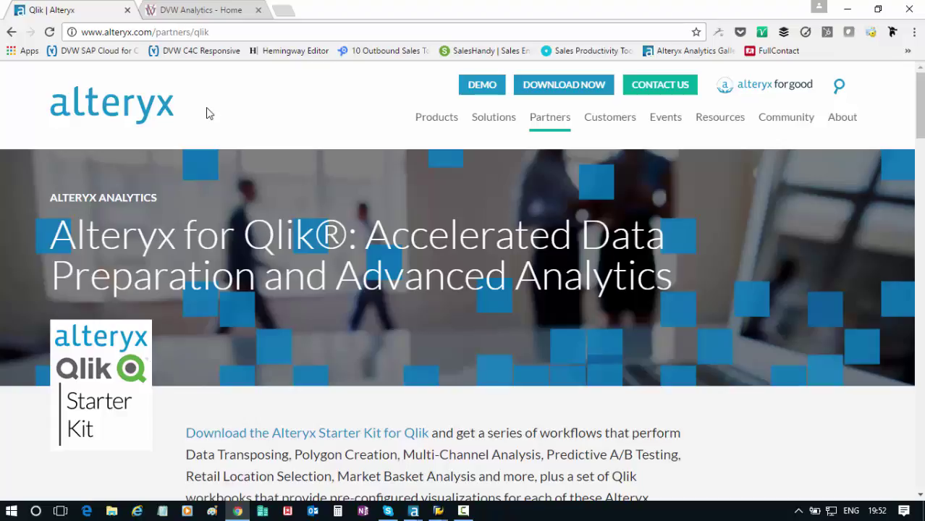
key(alt+Tab)
key(alt+Tab)
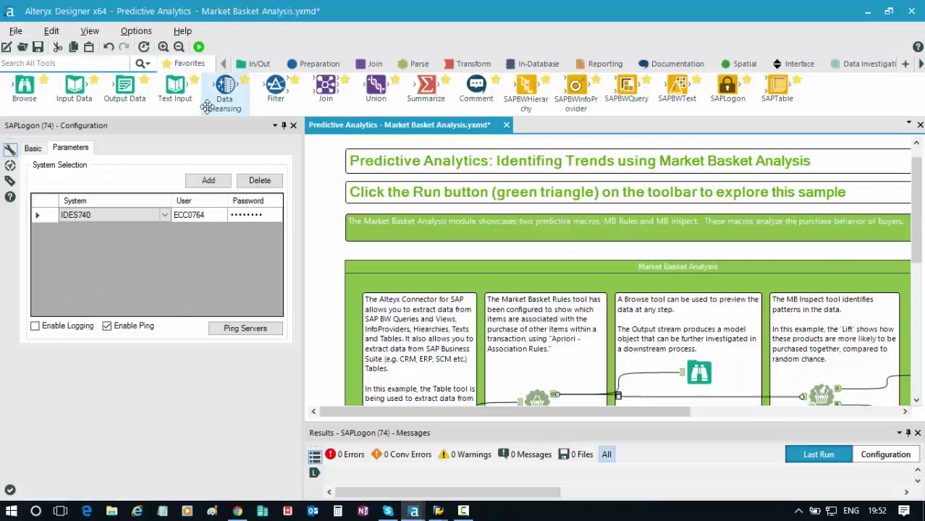
Load the QlikView Starter Kit sample 'Predictive Analytics - Market Basket Analysis' from Help > Sample Workflows
click(189, 32)
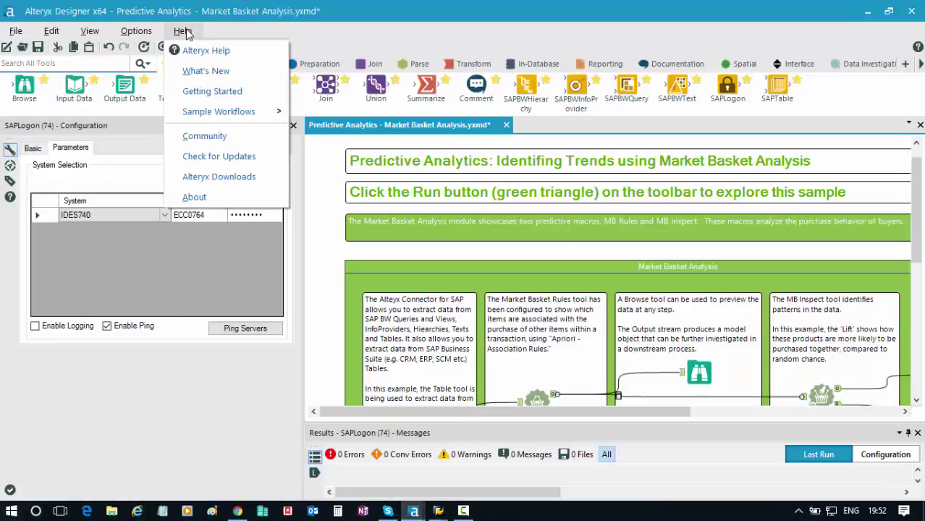
mouse_move(239, 111)
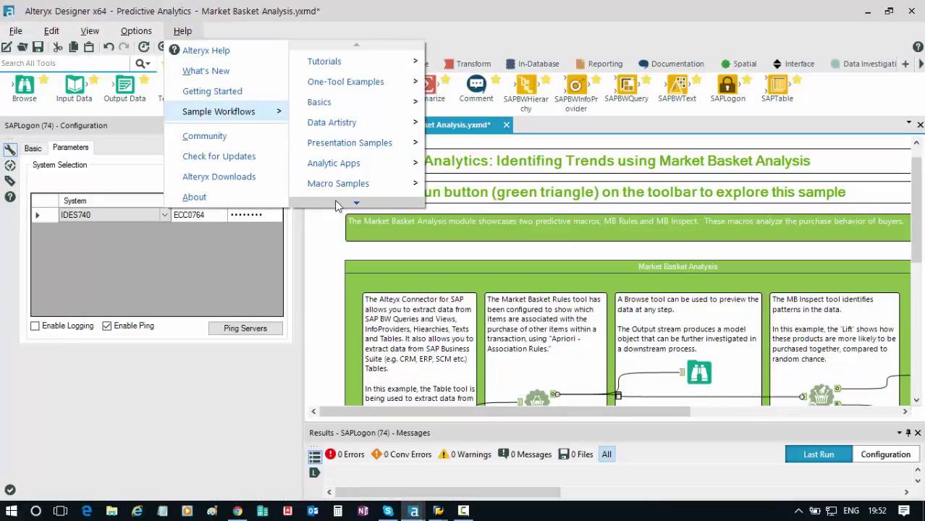
mouse_move(335, 205)
mouse_move(369, 190)
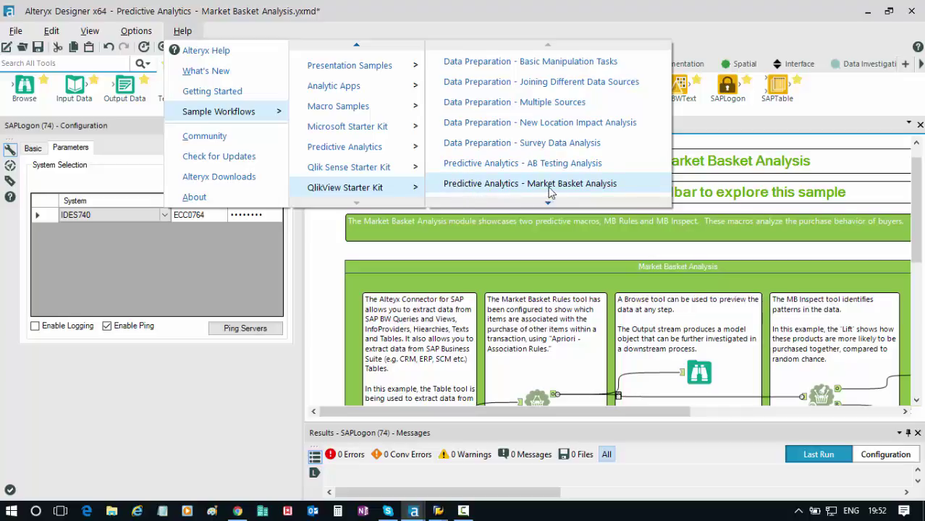
click(239, 380)
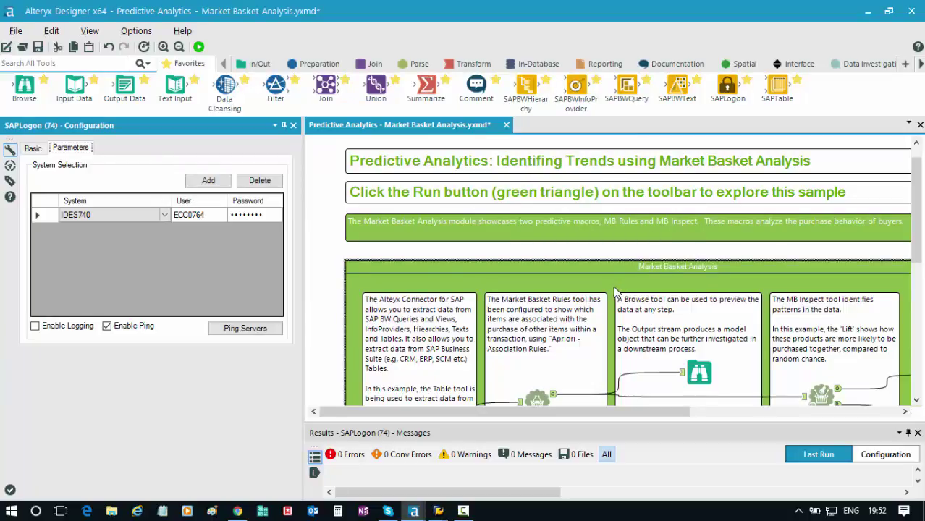
Scroll the canvas down past the title banners to reveal the SAP Logon and SAP Table tools
click(918, 185)
drag(918, 185, 918, 246)
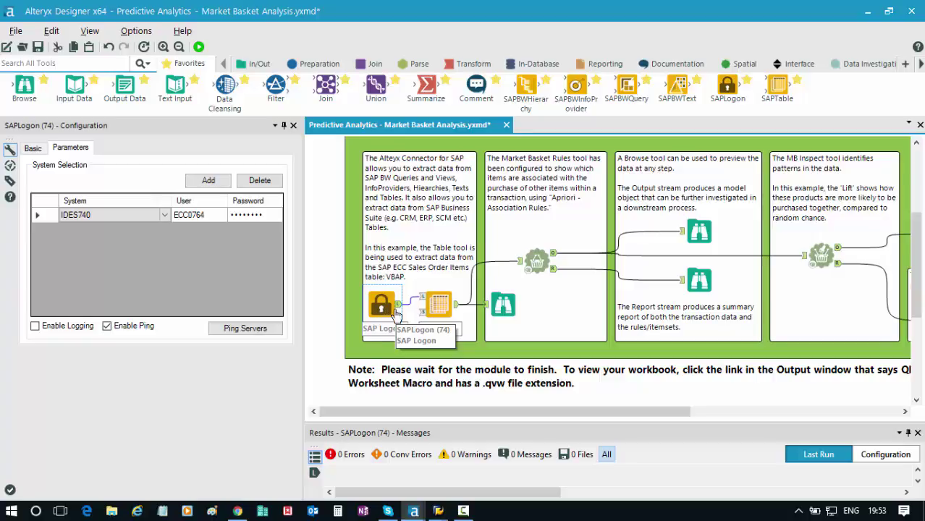
Keep IDES740 as the SAP logon system and display the SAP Table tool's VBAP settings
click(165, 216)
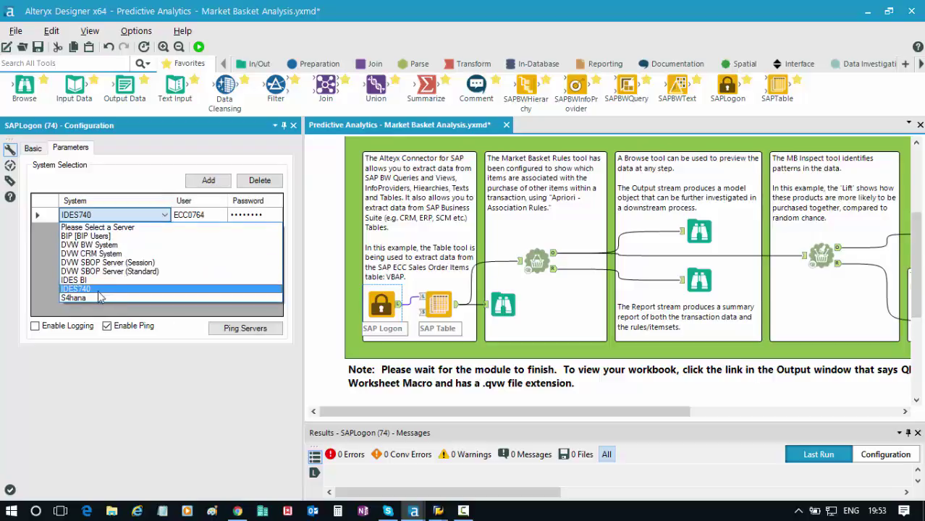
click(110, 289)
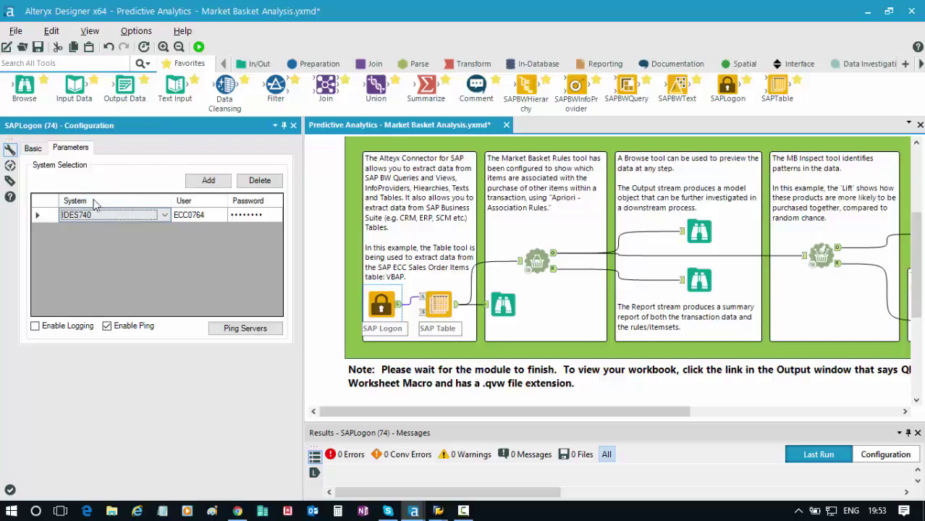
click(435, 303)
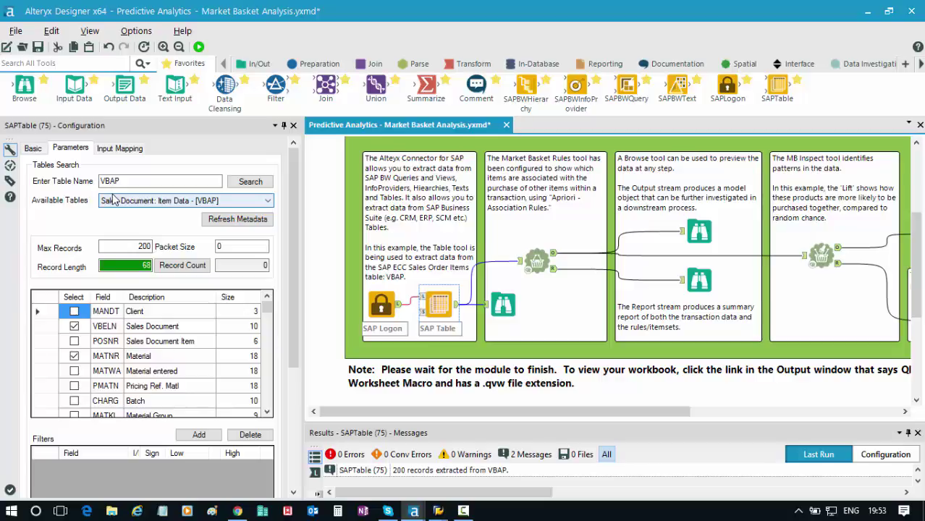
Switch to SAP GUI's Data Browser listing 200 entries of table VBAP
key(alt+Tab)
key(alt+Tab)
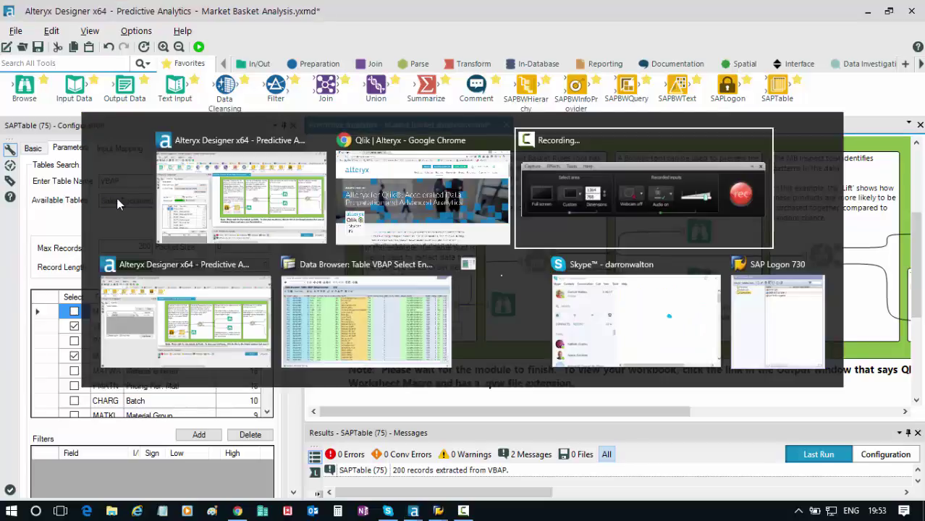
key(alt+Tab)
key(alt+Tab)
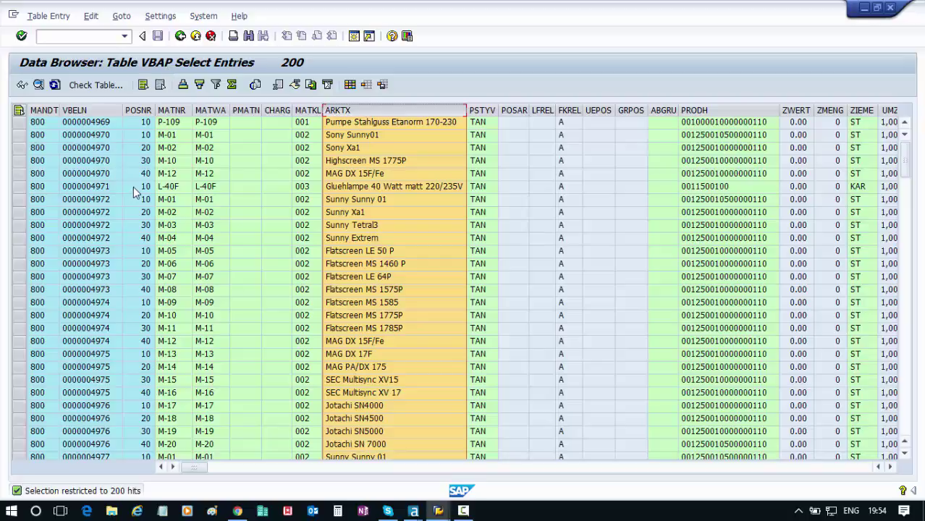
click(94, 110)
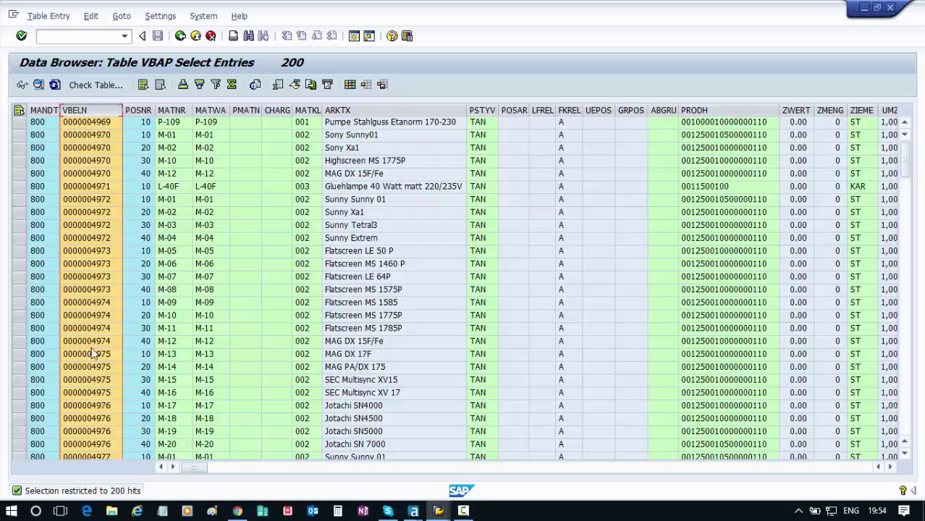
click(171, 111)
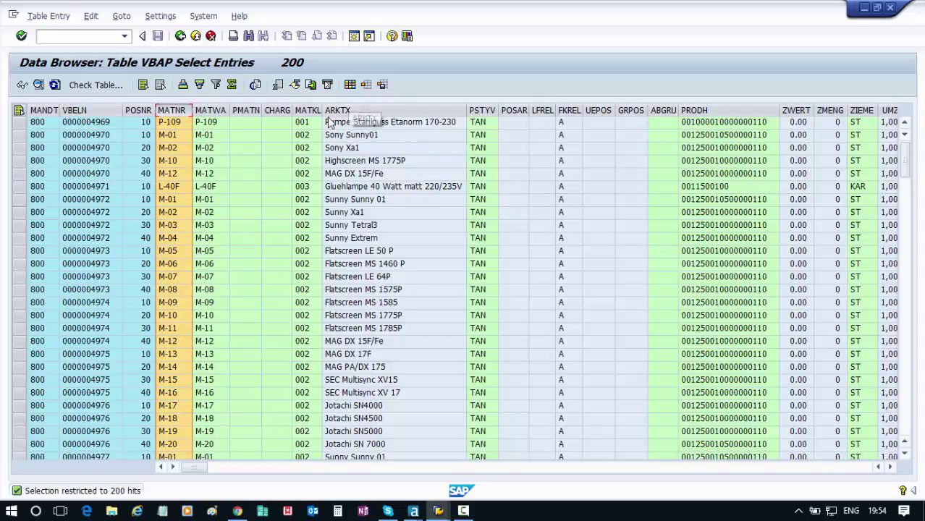
click(359, 110)
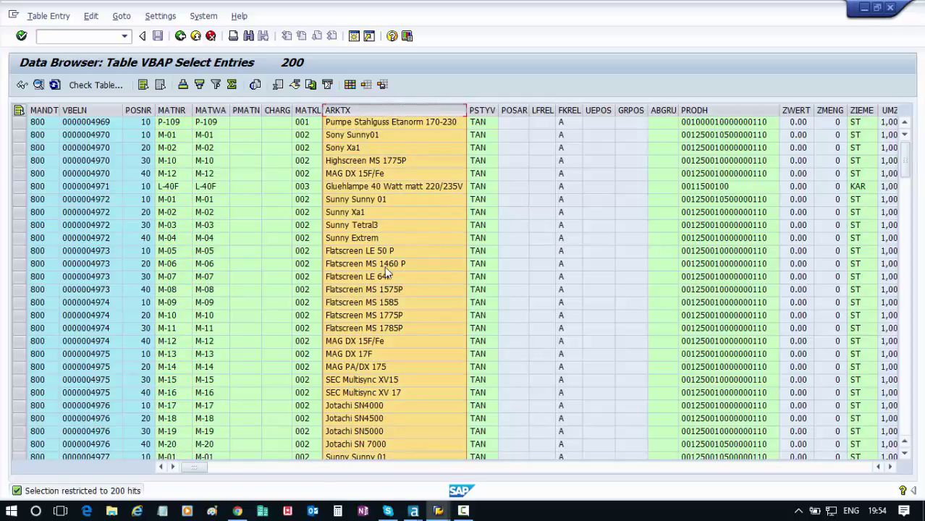
click(84, 109)
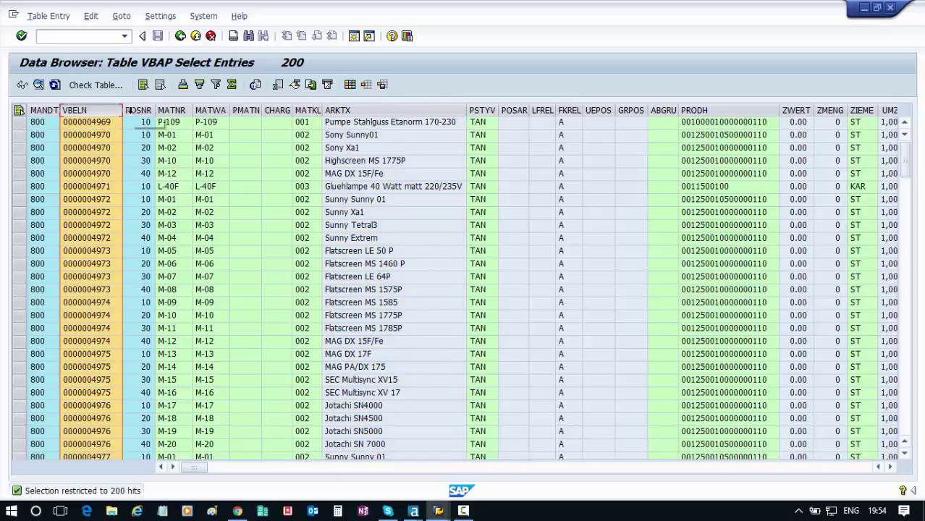
click(172, 110)
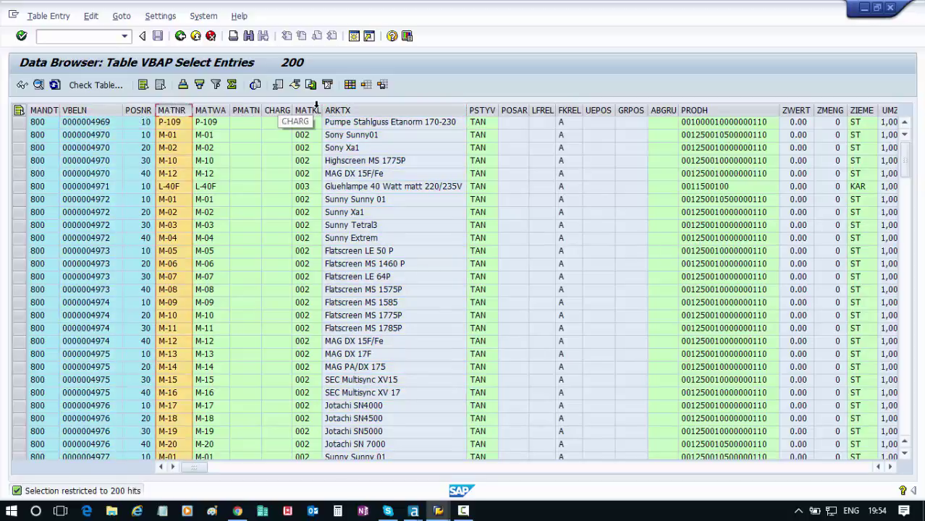
click(337, 109)
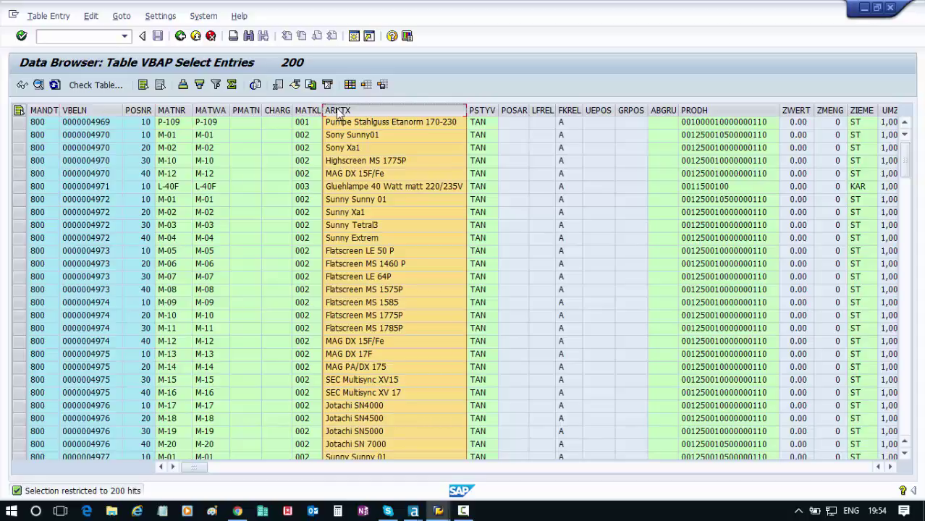
Back in Alteryx, reload table VBAP in the SAP Table tool, clearing its chosen fields
key(alt+Tab)
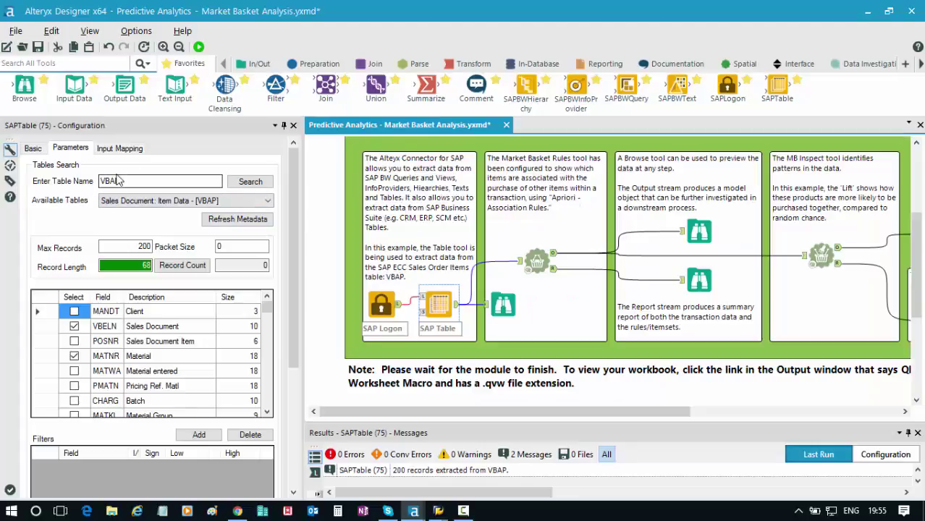
click(129, 200)
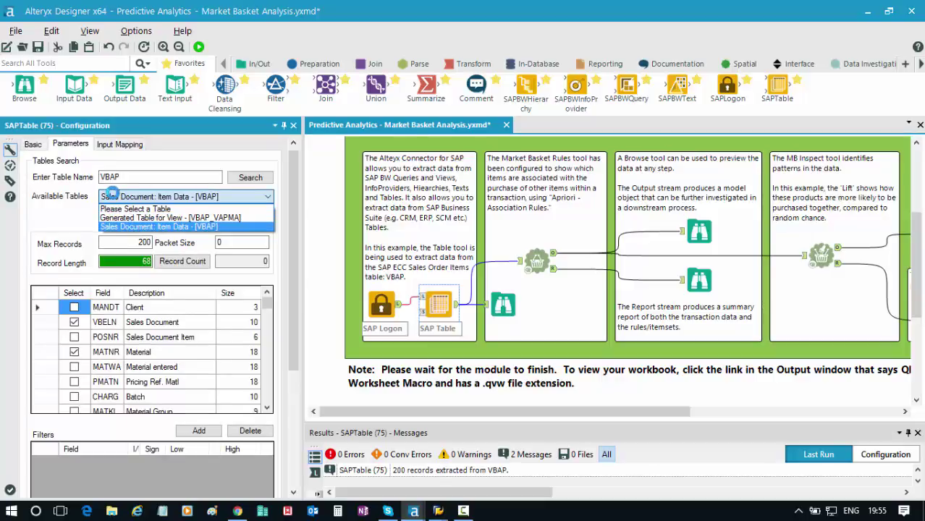
click(76, 209)
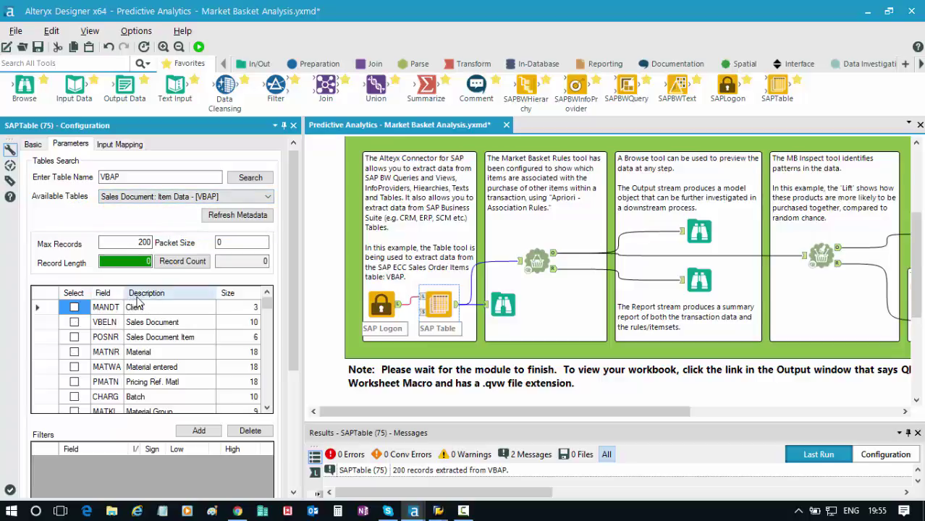
click(267, 407)
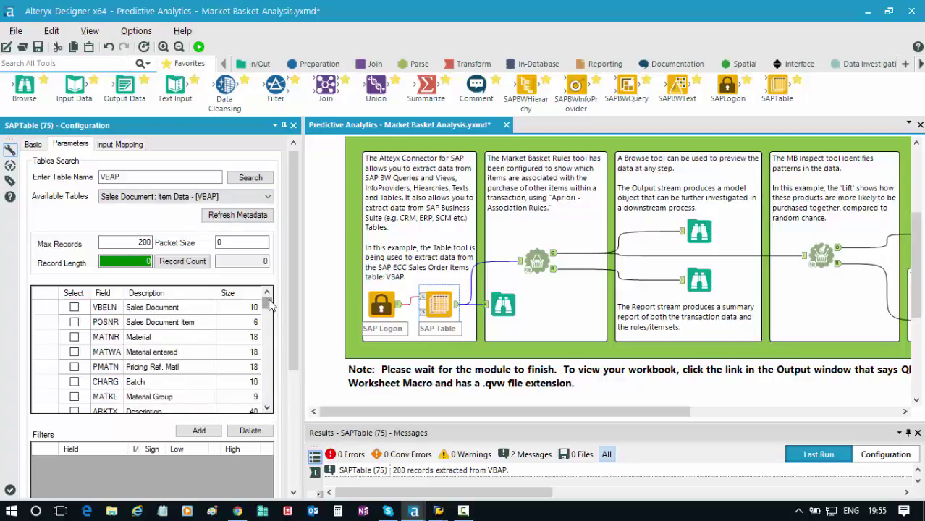
Check VBELN, MATNR and ARKTX as the VBAP fields to extract
click(74, 324)
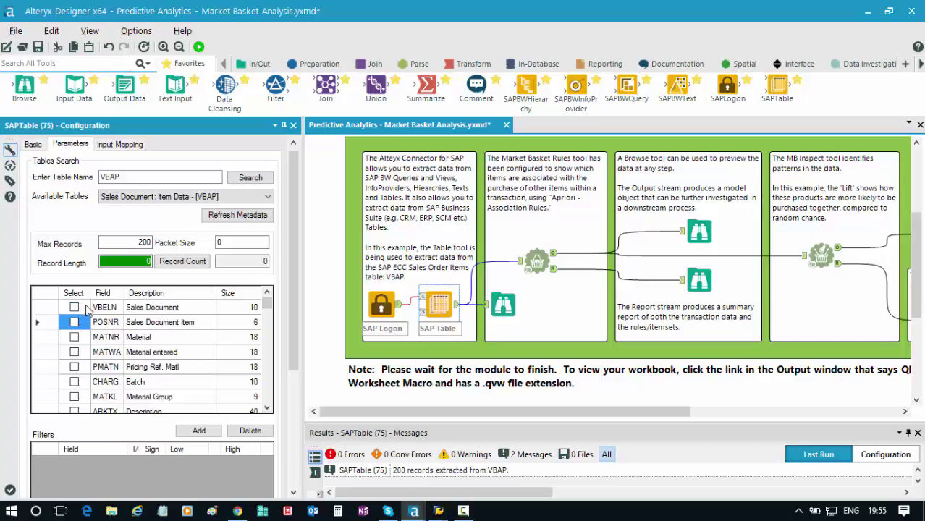
click(75, 308)
click(75, 308)
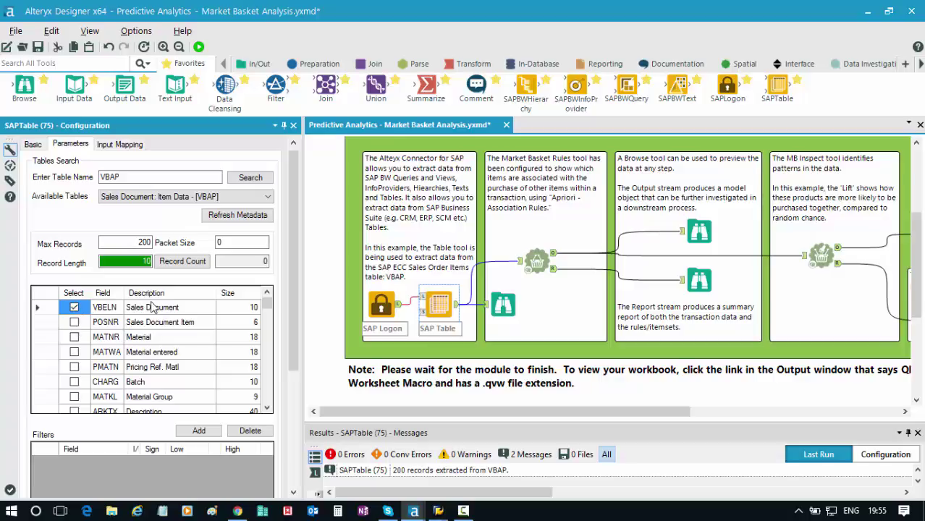
click(74, 337)
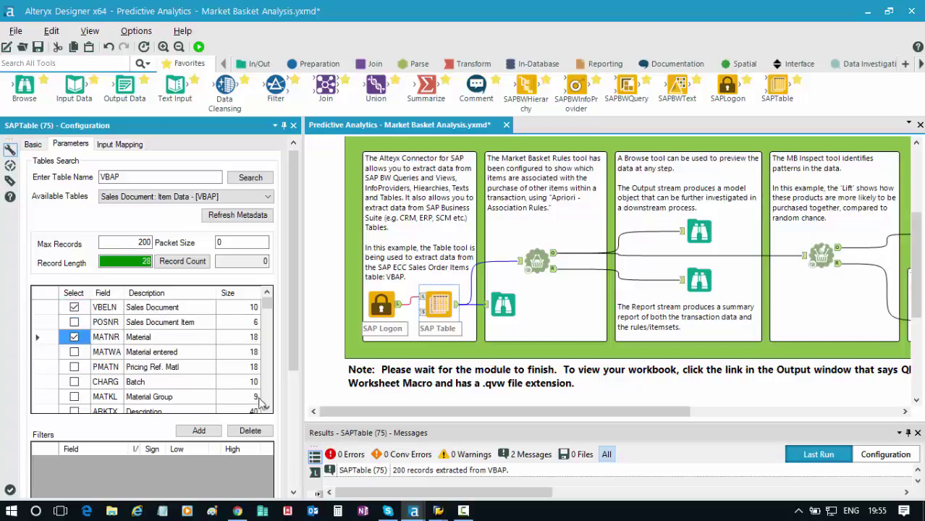
click(267, 409)
click(267, 408)
click(267, 409)
click(75, 367)
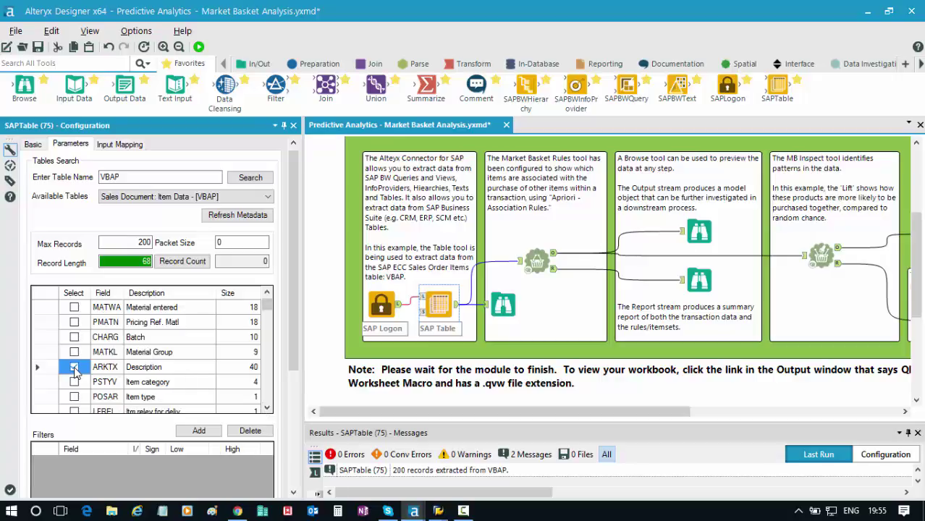
Inspect the VBELN, MATNR and ARKTX columns of SAP's VBAP entries, then return to Alteryx
key(alt+Tab)
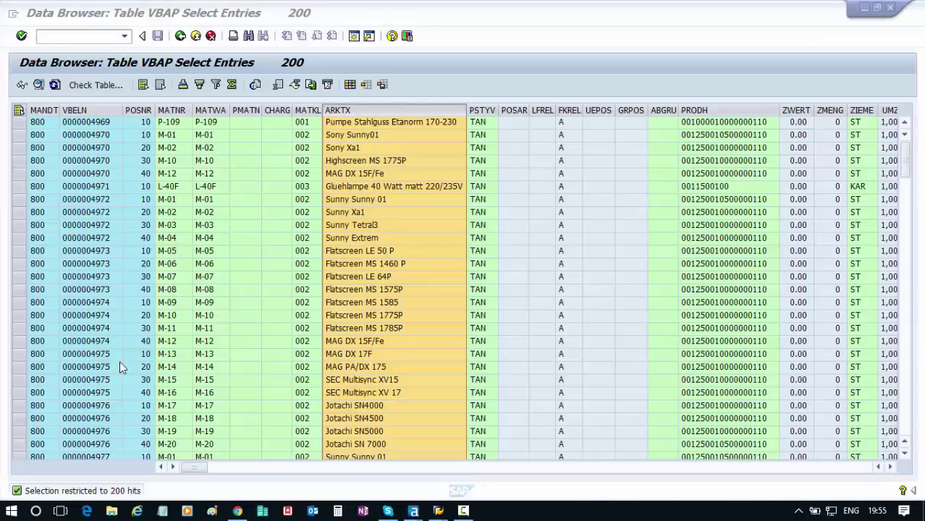
click(88, 109)
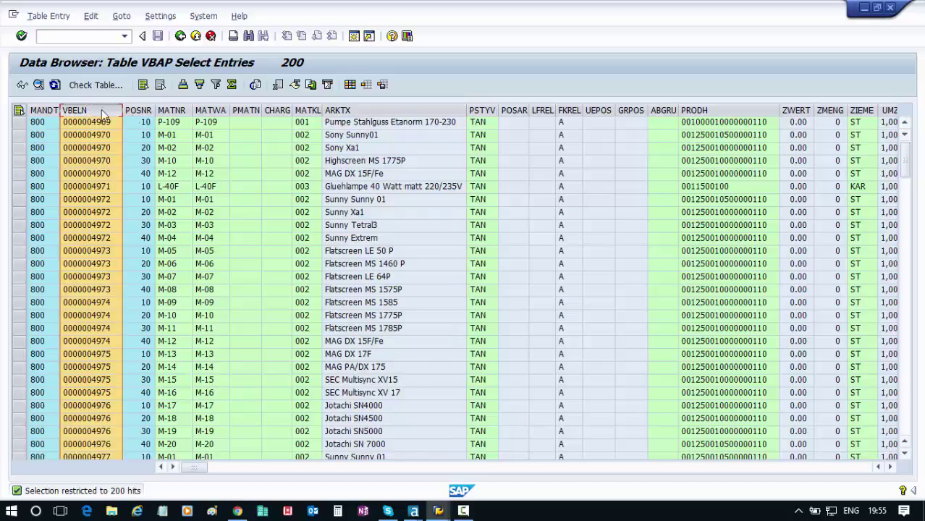
click(173, 109)
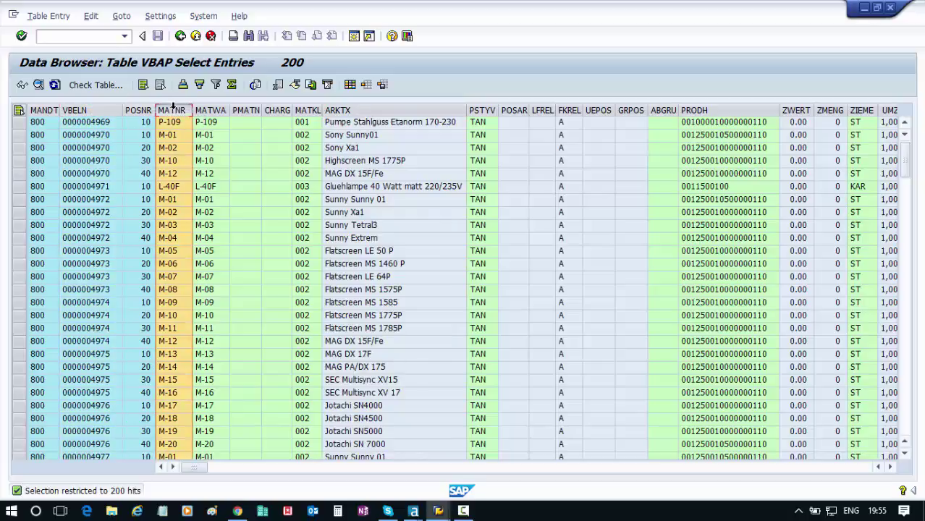
click(341, 109)
key(alt+Tab)
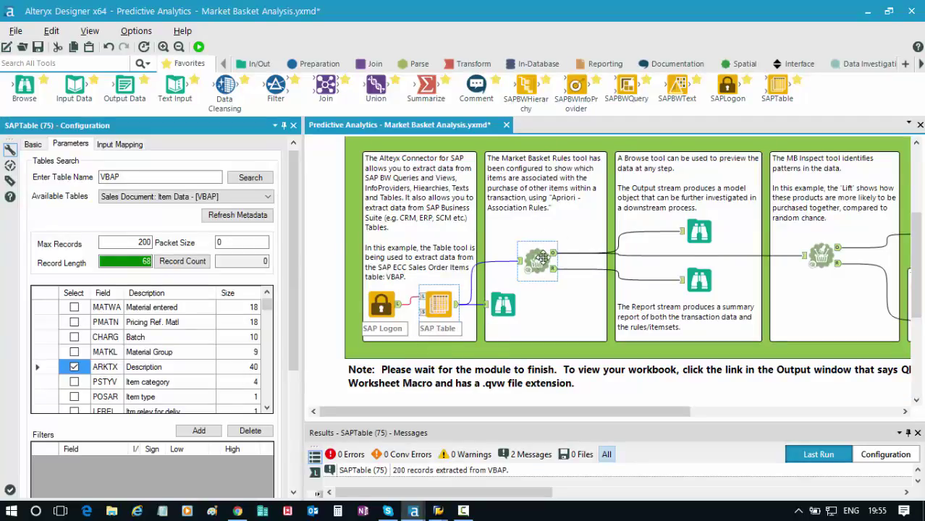
Review the MB Rules configuration: VBELN transaction key, ARKTX item identifier, Apriori association rules
click(535, 268)
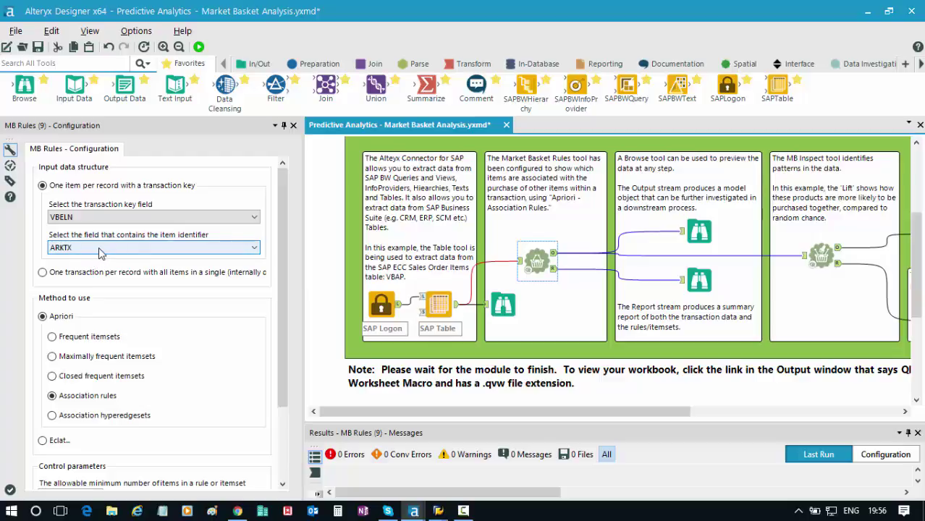
mouse_move(278, 258)
mouse_down()
mouse_move(280, 344)
mouse_move(291, 263)
mouse_up()
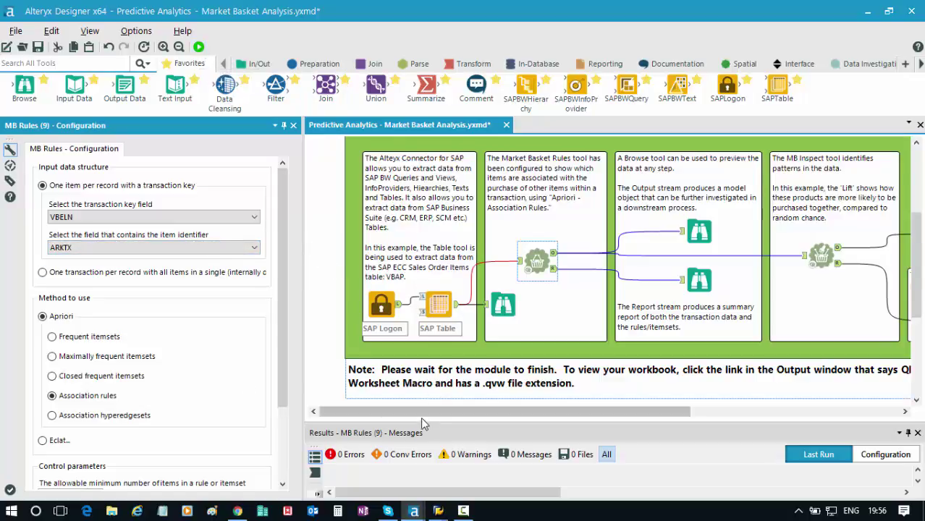
drag(425, 413, 445, 437)
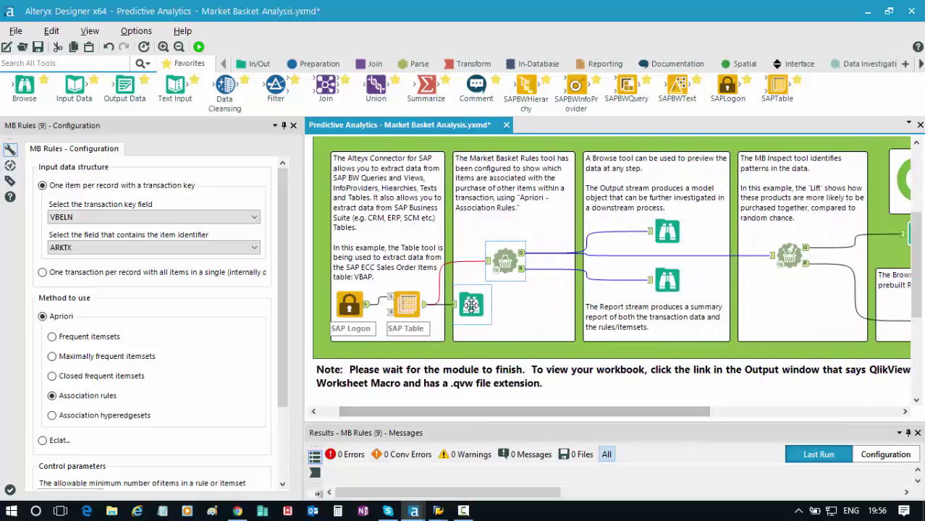
Preview the 200 extracted VBAP records in the Browse tool's results pane
click(471, 305)
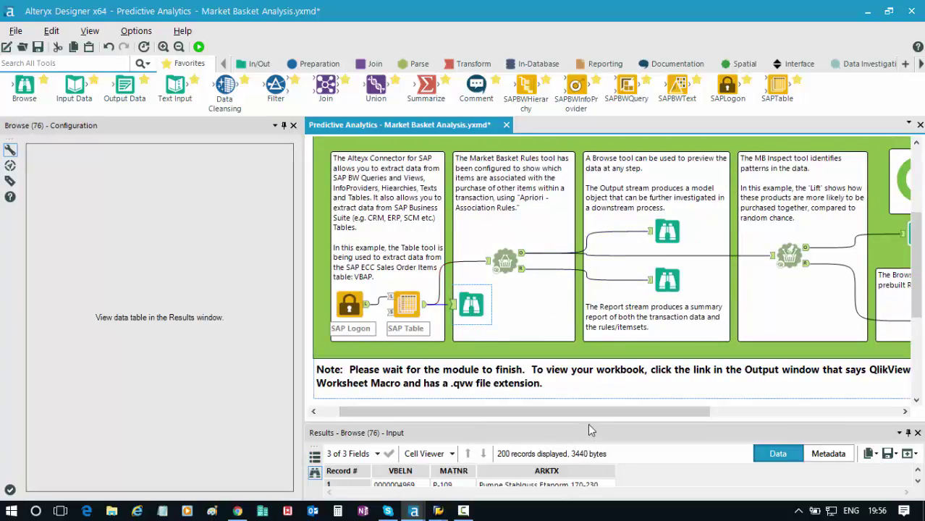
drag(588, 422, 589, 387)
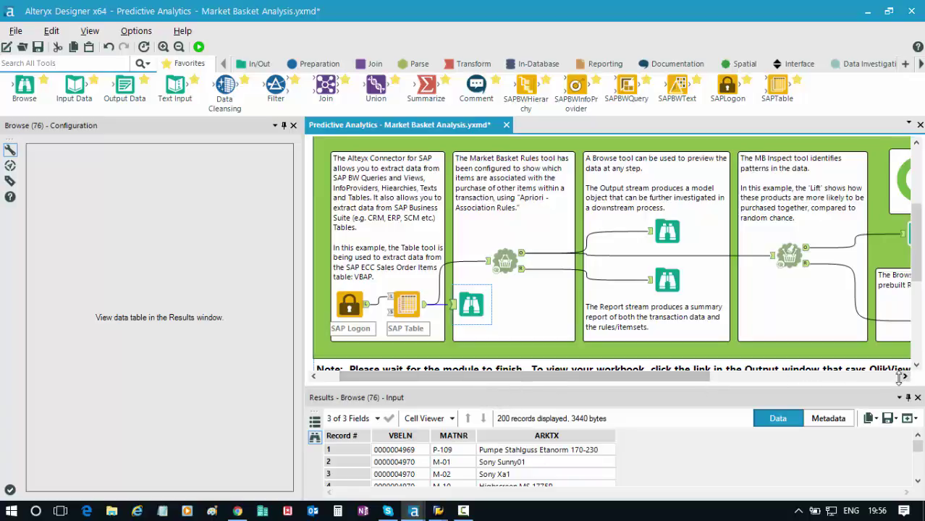
drag(898, 384, 903, 403)
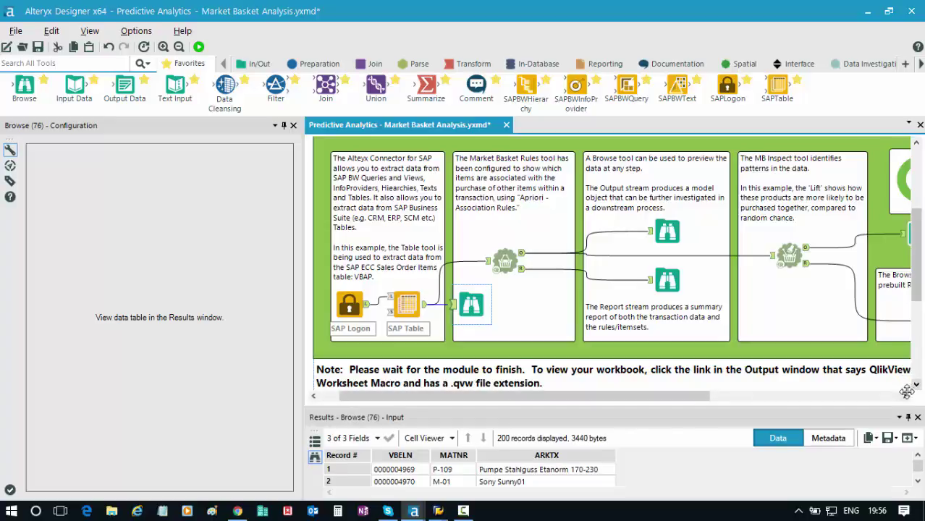
Show the QlikView Worksheet Macro messages reporting 140 records written to Market Basket.qvx and 1.Market Basket.qvw
scroll(905, 391, right, 5)
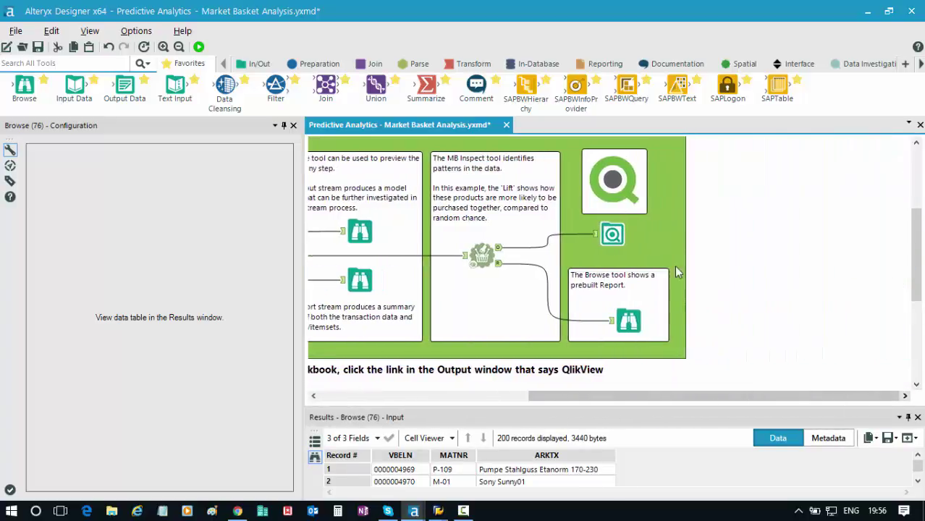
click(612, 234)
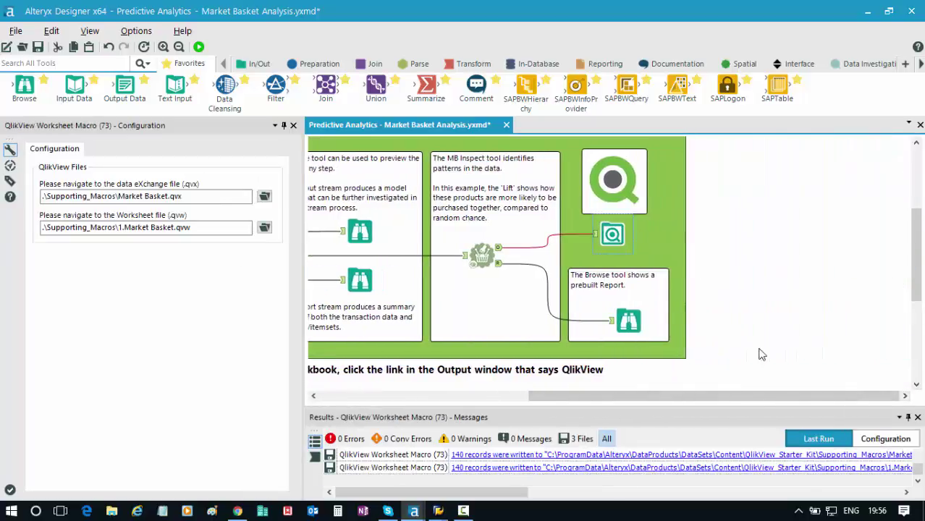
click(918, 483)
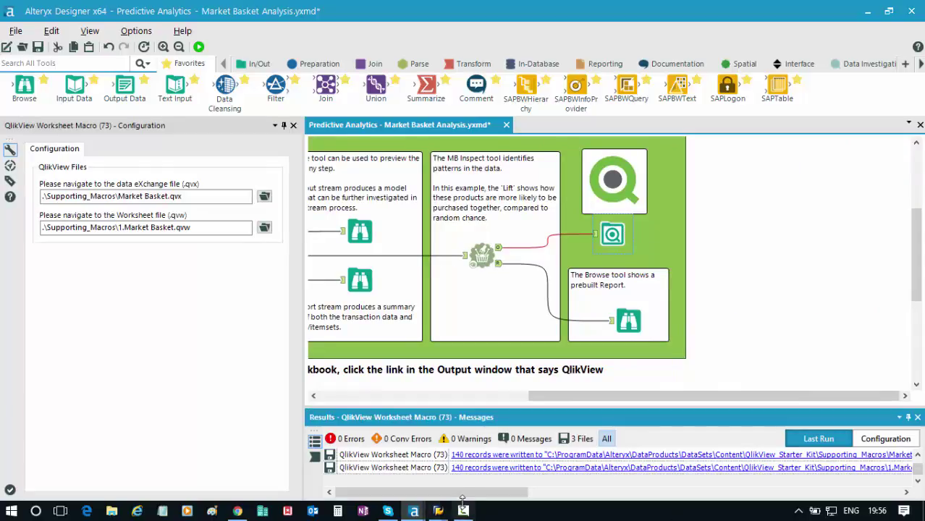
drag(478, 498, 595, 498)
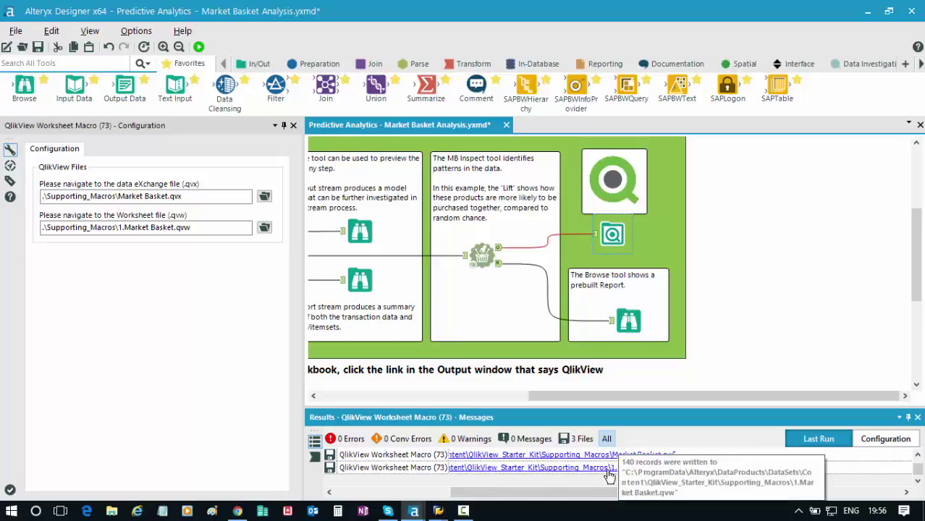
Launch 1.Market Basket.qvw in QlikView and maximize the Market Basket Analysis dashboard
click(608, 471)
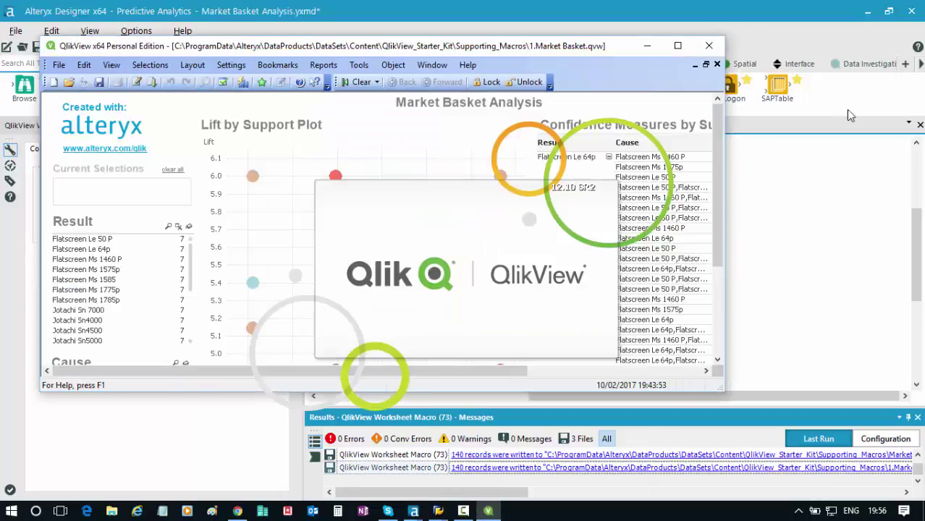
click(678, 46)
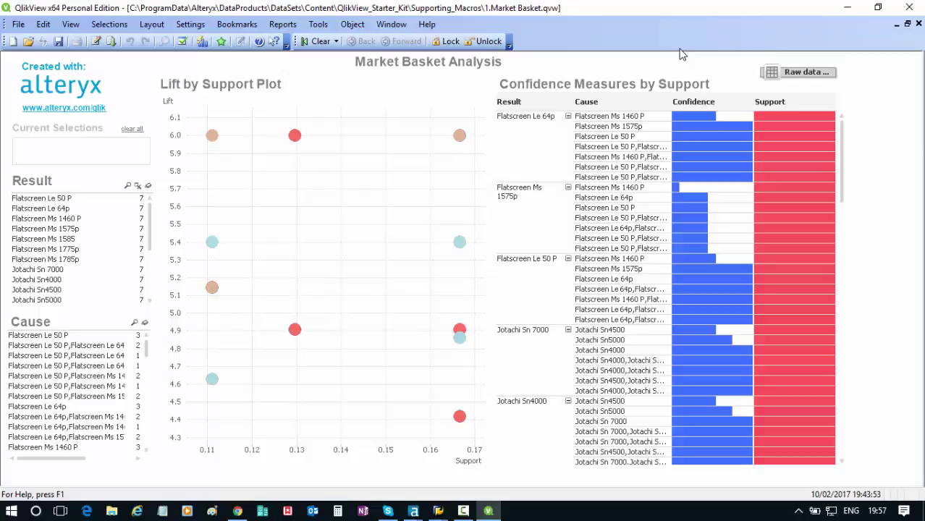
Go to the DVW Analytics site in Chrome and open the 30-day Free Trial page for the SAP connectors
key(alt+Tab)
key(alt+Tab)
key(alt+Tab)
click(203, 12)
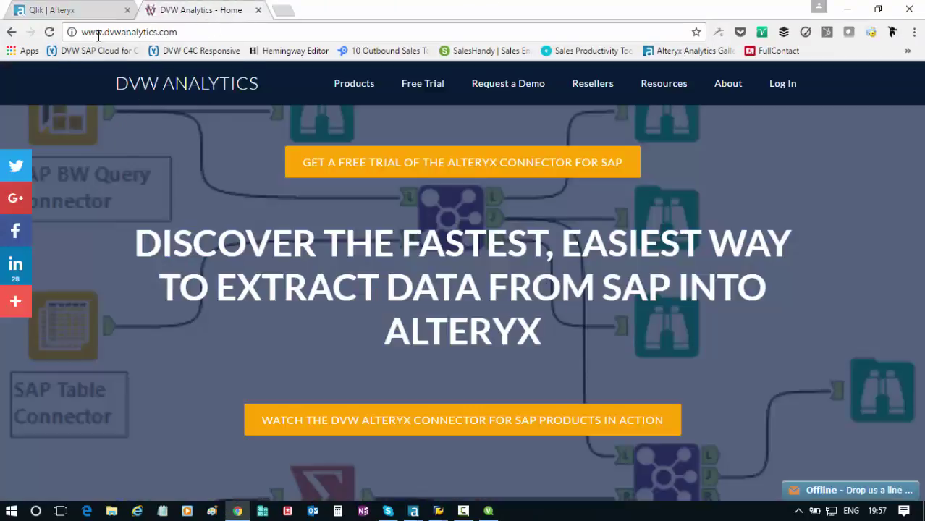
click(415, 87)
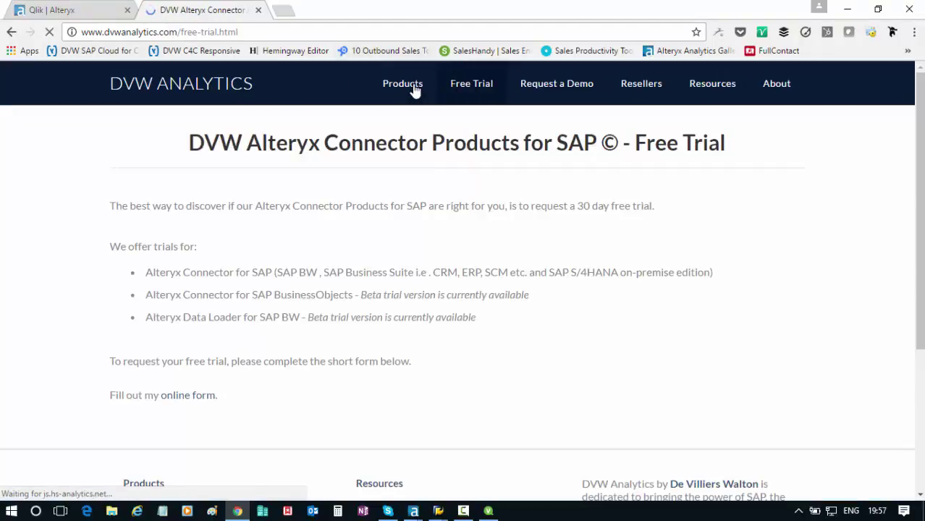